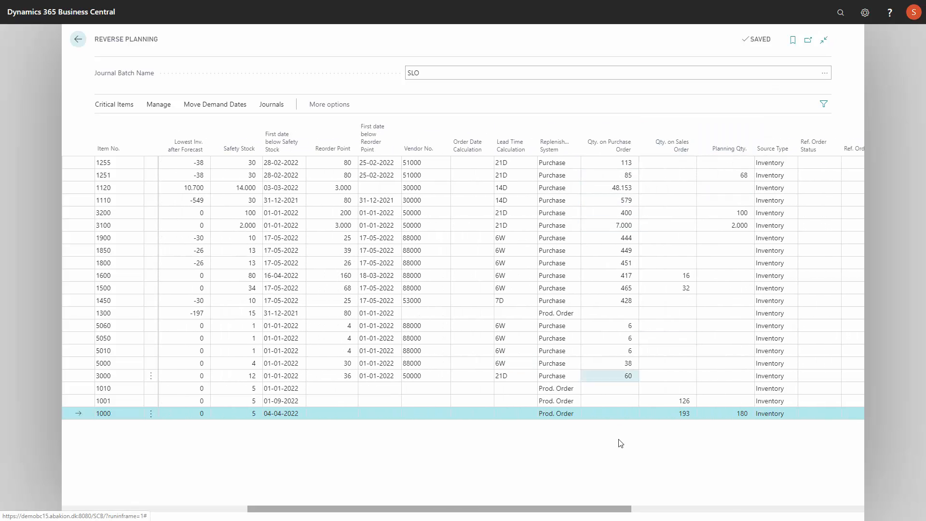
Examine the item number, description and location code on the City Bike line.
left_click_drag(596, 511, 410, 513)
left_click(122, 410)
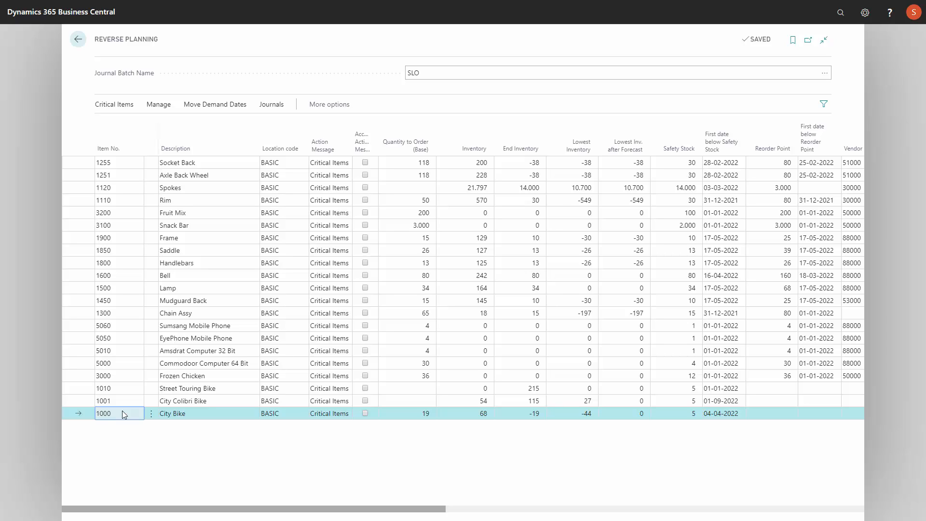
left_click(208, 417)
left_click(289, 414)
Review the Find Critical Items options, including Calculate per Location, and leave without running the calculation.
left_click(107, 106)
left_click(123, 121)
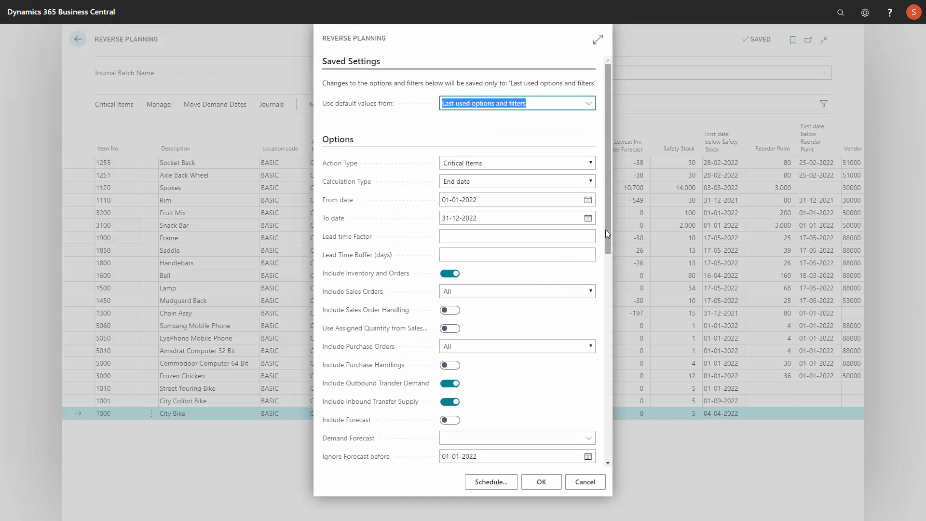
left_click_drag(606, 230, 622, 334)
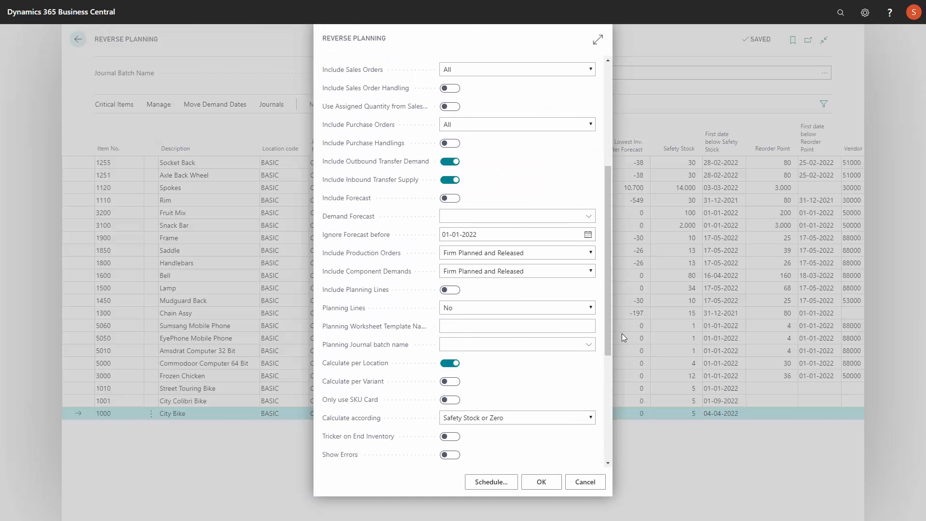
left_click(449, 364)
left_click(448, 366)
left_click(585, 482)
Examine the location code and the available action message options on the City Bike line.
left_click(283, 411)
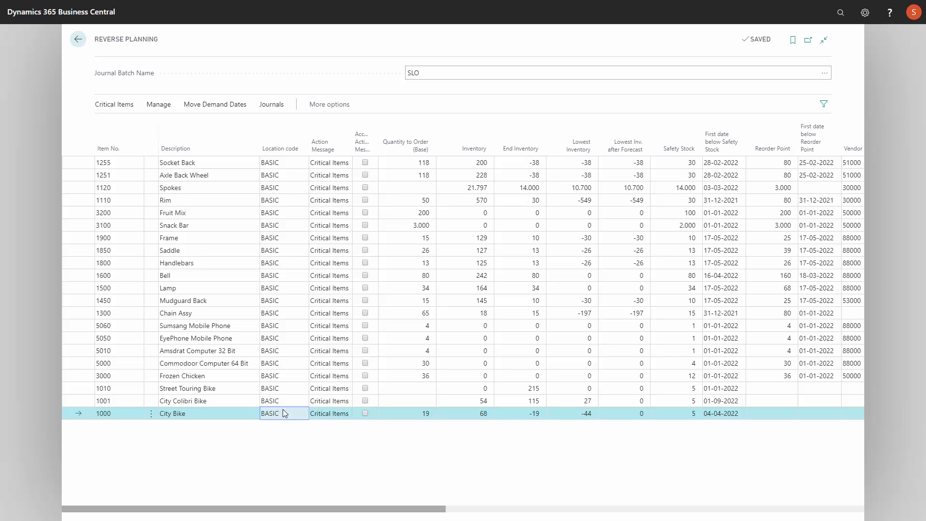
left_click(330, 413)
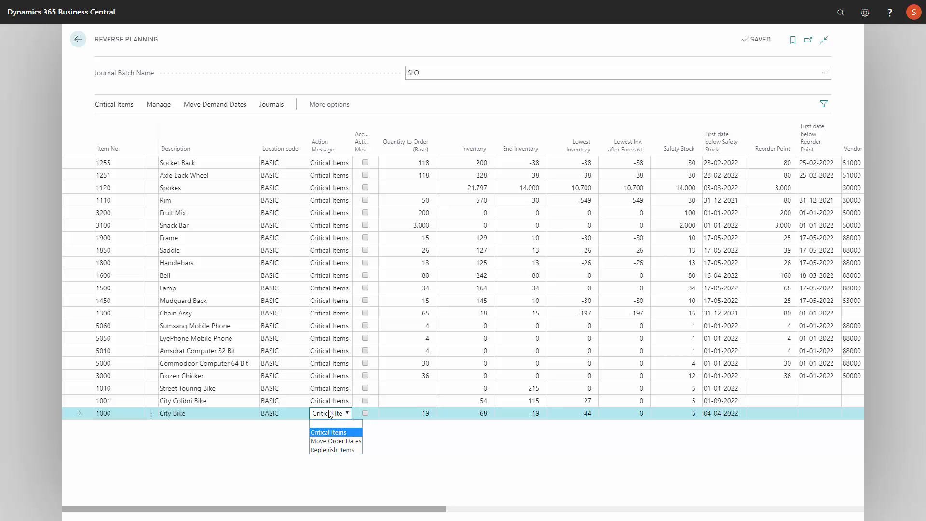
left_click(330, 413)
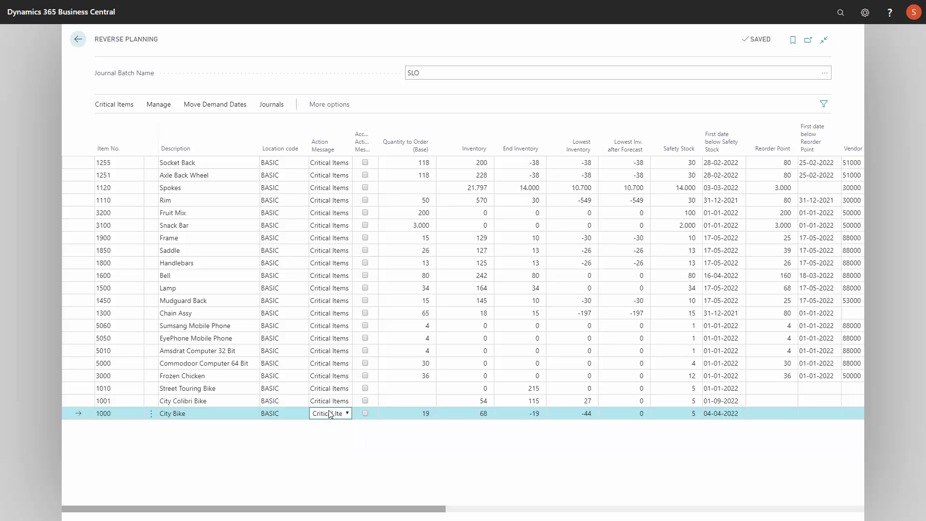
Accept the action message on the City Bike line and set its quantity to order to 22.
left_click(365, 415)
left_click(423, 416)
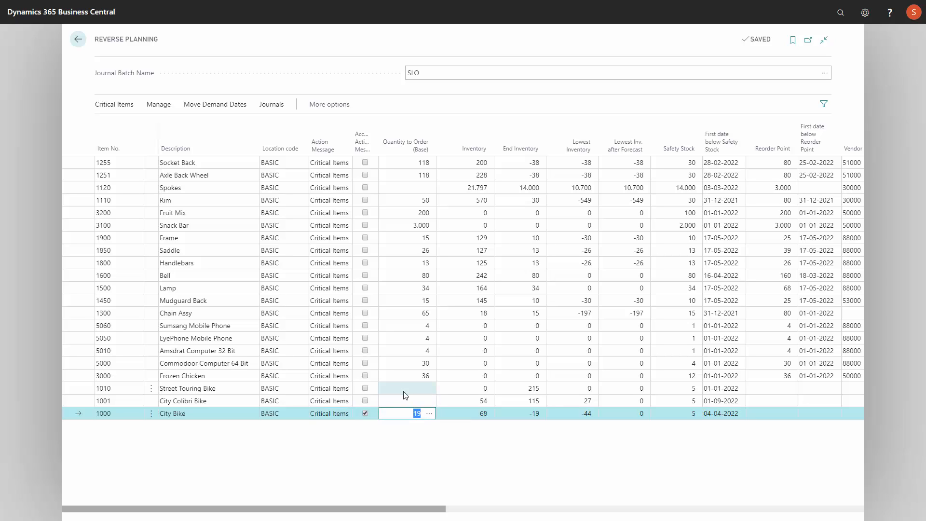
type("22")
key("Tab")
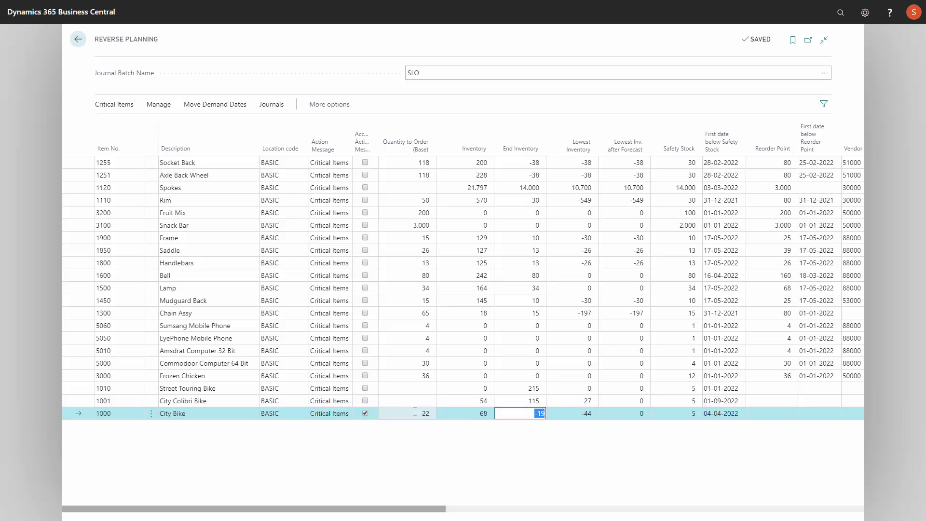
left_click(411, 412)
Run Suggest Quantity to Order on the journal lines.
left_click(115, 105)
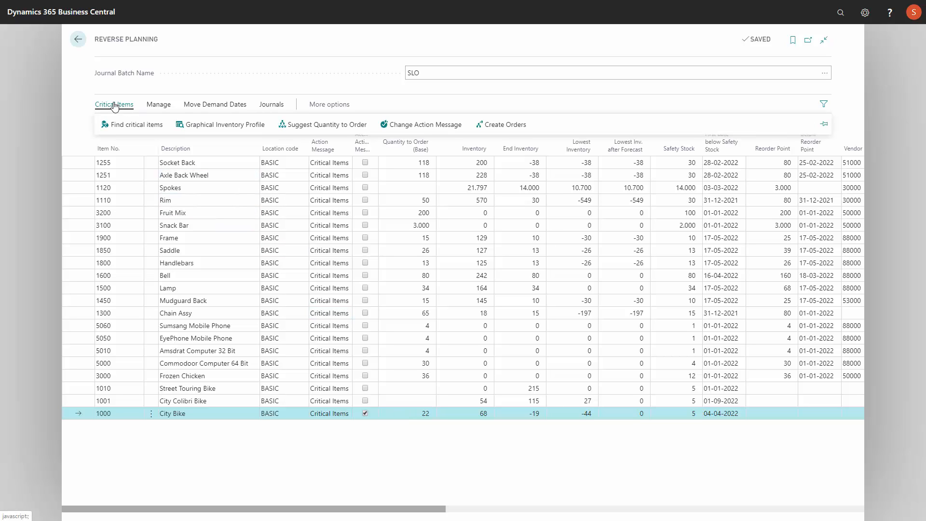
left_click(311, 125)
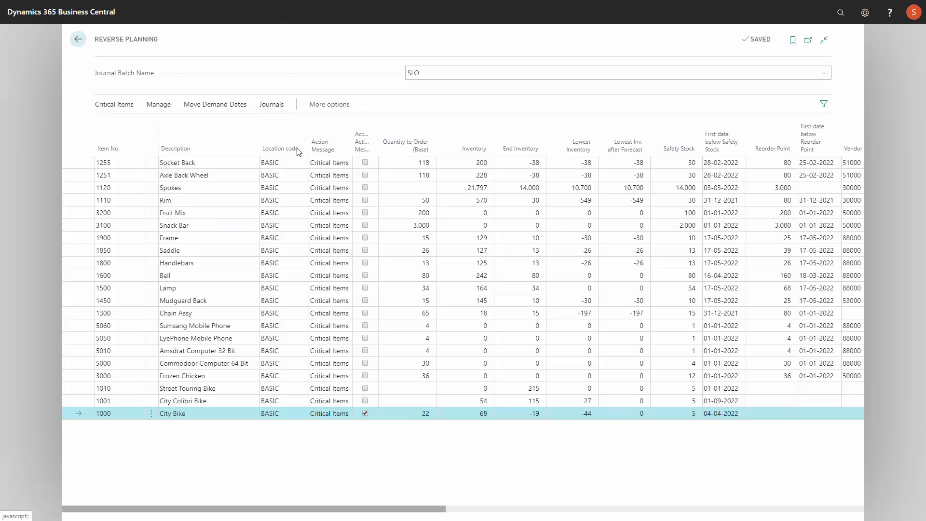
left_click(572, 202)
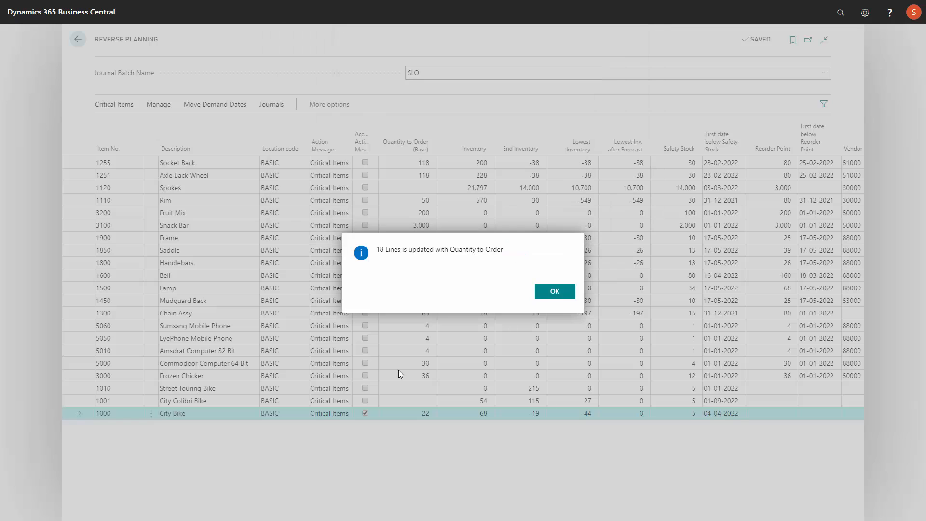
left_click(555, 291)
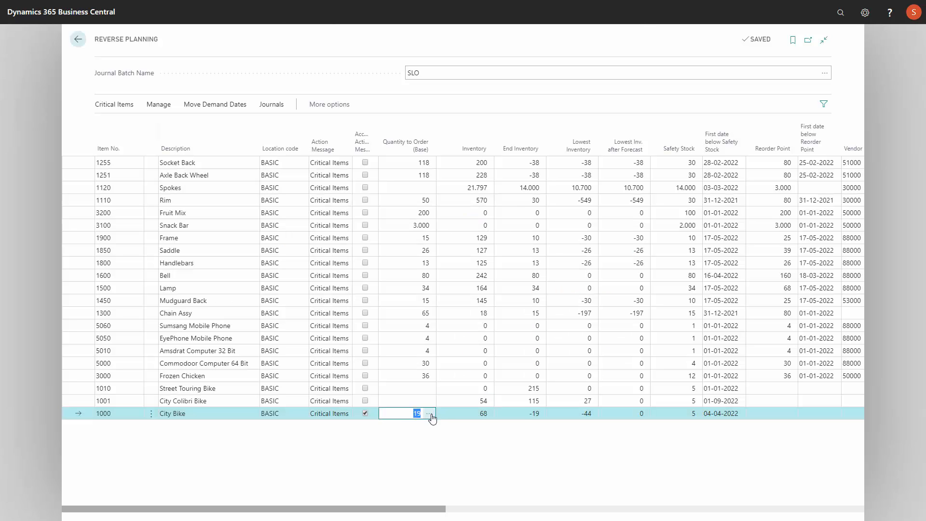
Look up the order quantity parameters for City Bike, such as safety stock quantity and reorder point, without picking one.
left_click(432, 417)
left_click(431, 415)
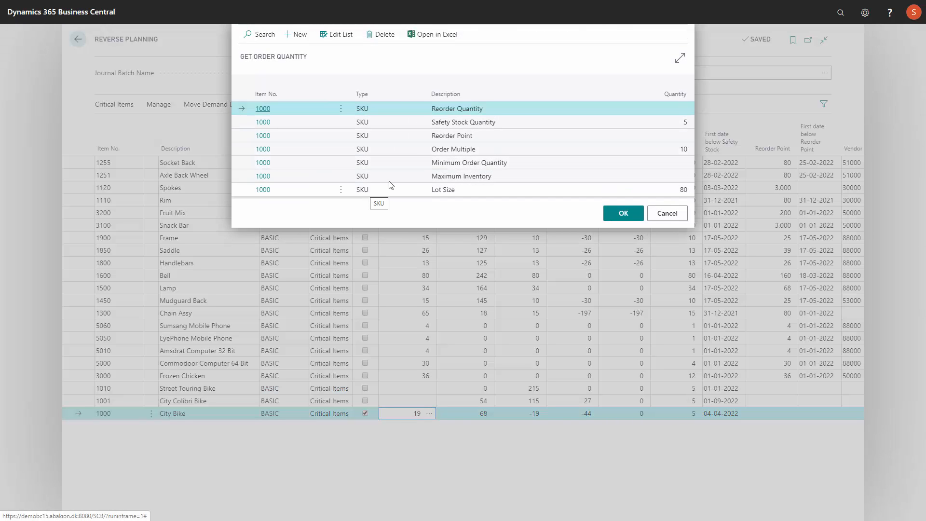
left_click(483, 124)
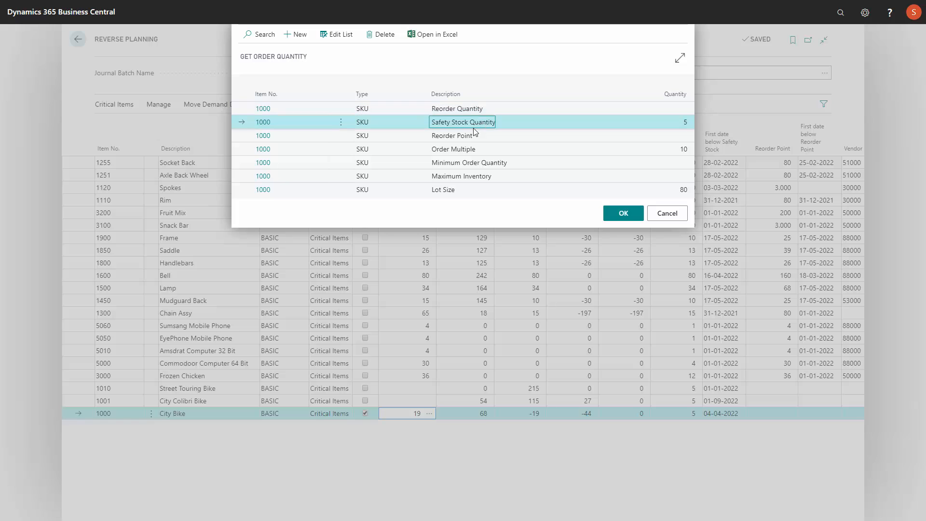
left_click(470, 137)
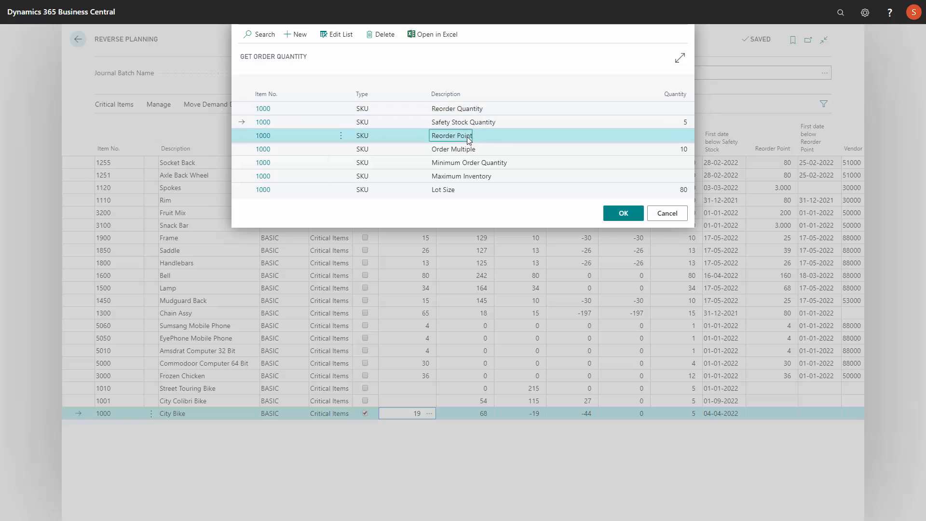
left_click(673, 213)
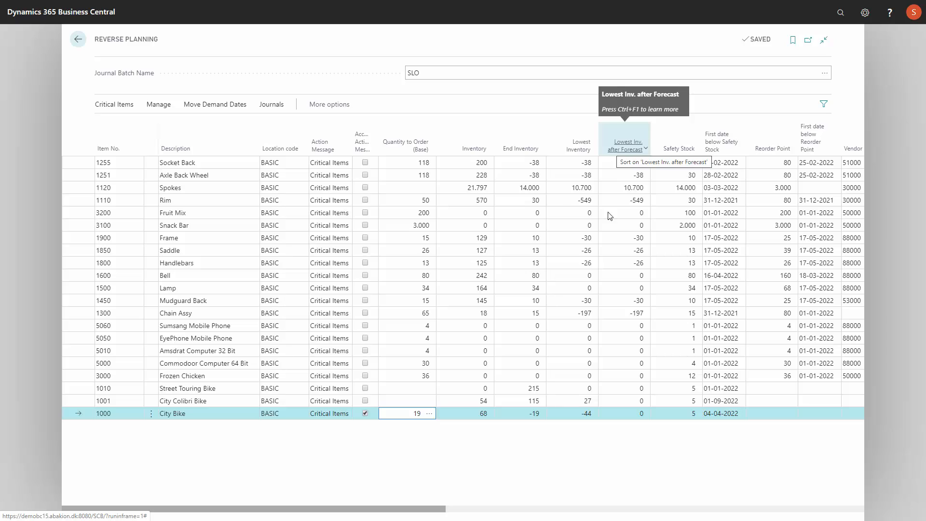
Examine the inventory, end inventory and lowest inventory values on the City Bike line.
left_click(480, 416)
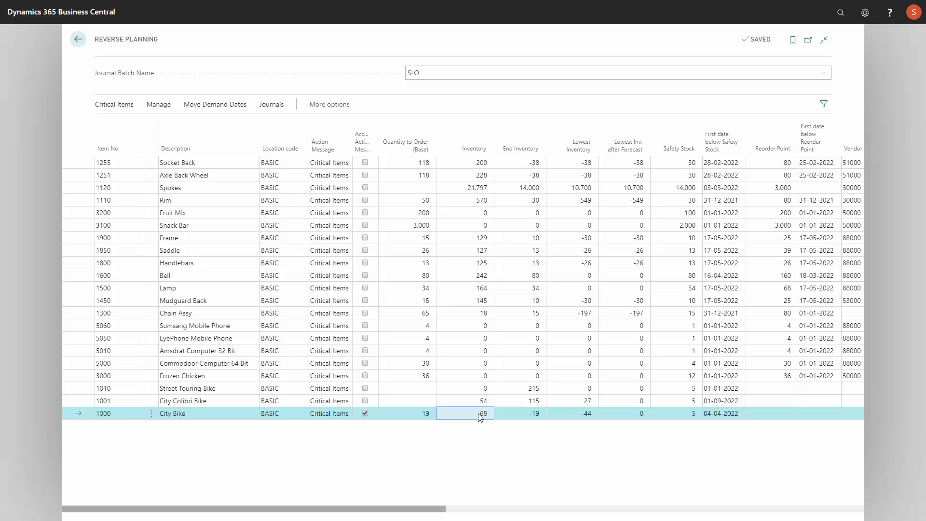
left_click(526, 413)
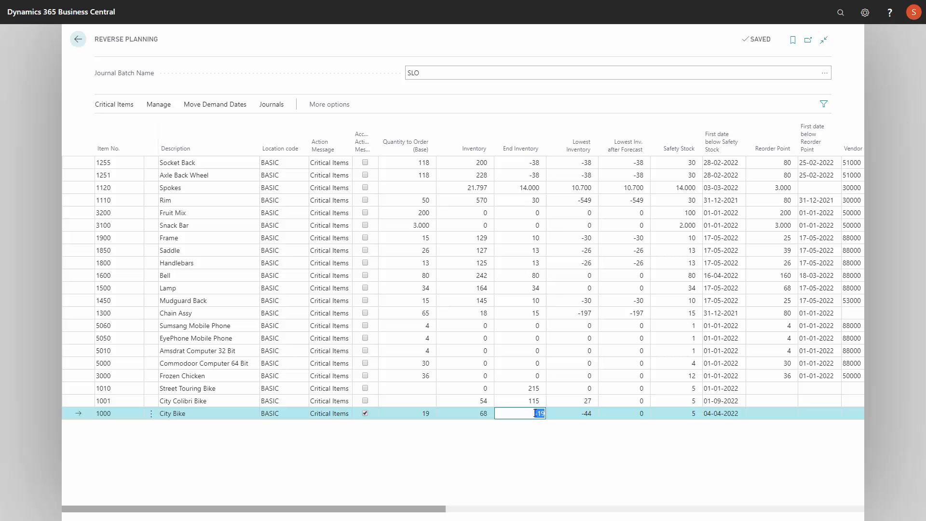
left_click(573, 414)
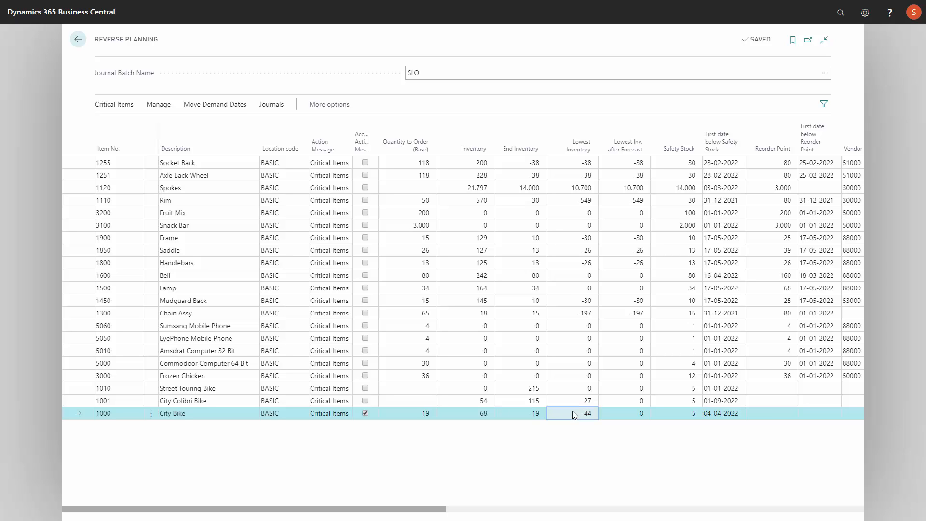
left_click(121, 106)
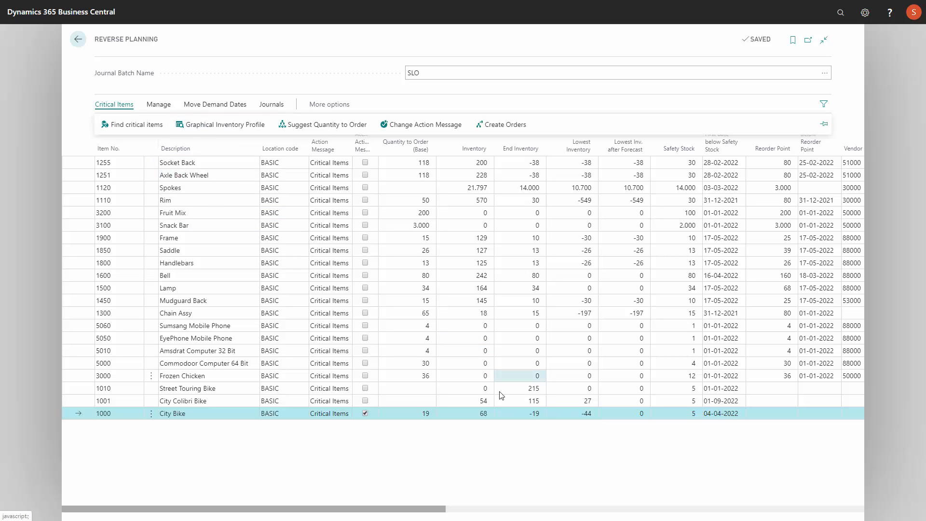
left_click(477, 414)
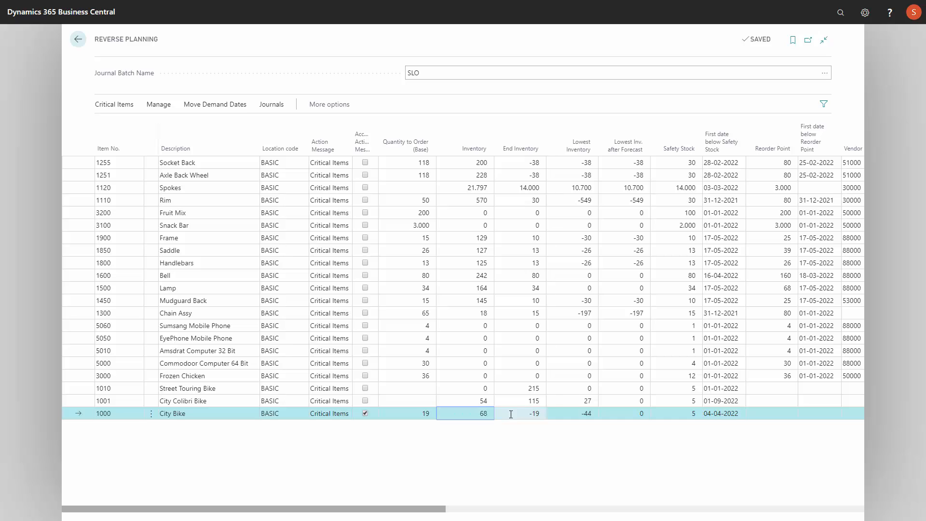
Show City Bike's Graphical Inventory Profile from 01-01-2022 to 31-12-2022, inspect its starting, lowest and ending points, and close it.
left_click(121, 105)
left_click(209, 125)
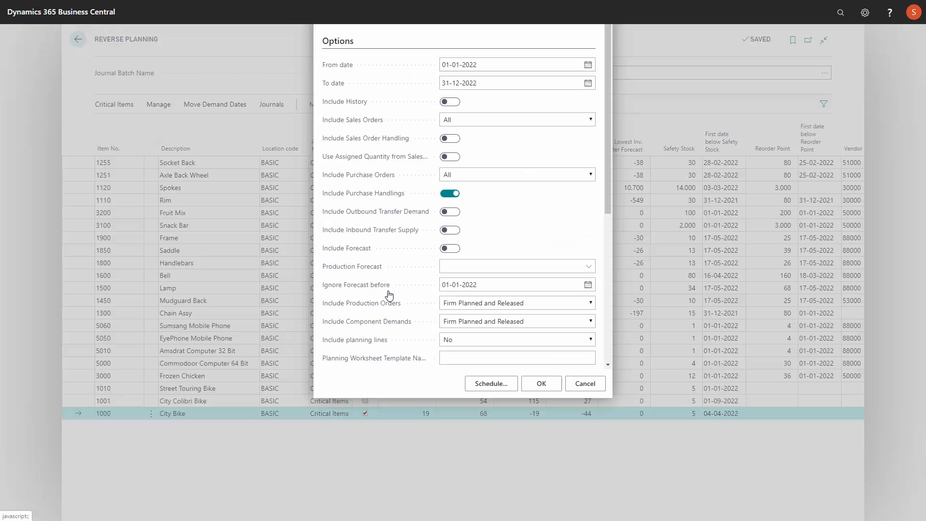
left_click(547, 486)
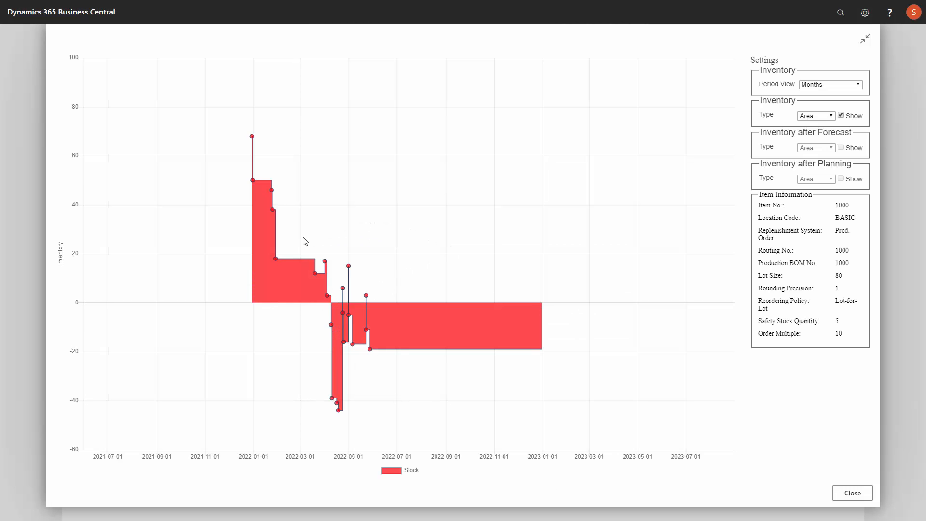
mouse_move(253, 138)
mouse_move(337, 411)
mouse_move(371, 347)
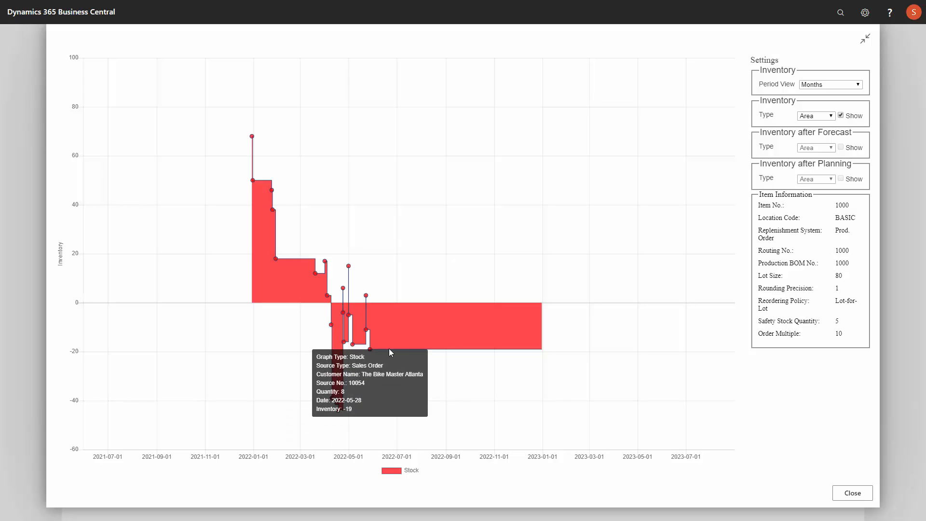
left_click(851, 493)
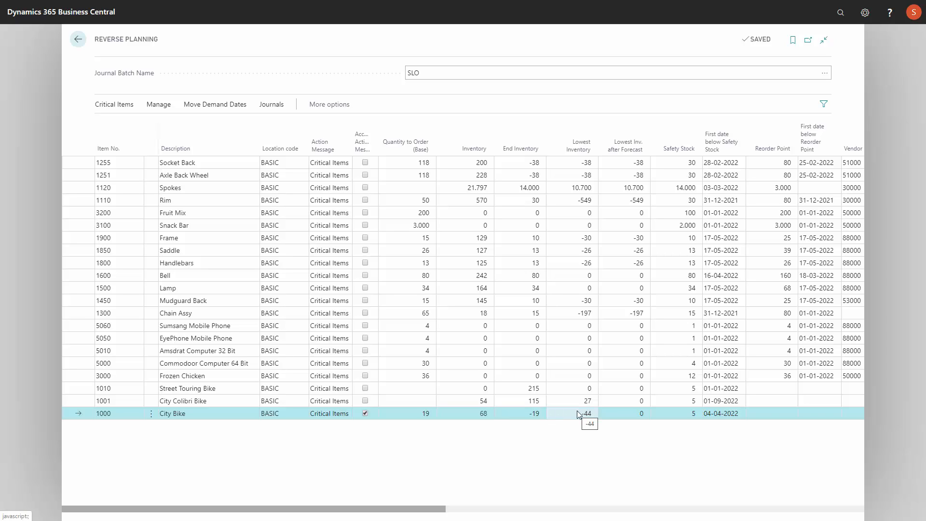
Recalculate critical items for item 1000 with Include Forecast on and FORECAST as the demand forecast.
left_click(621, 411)
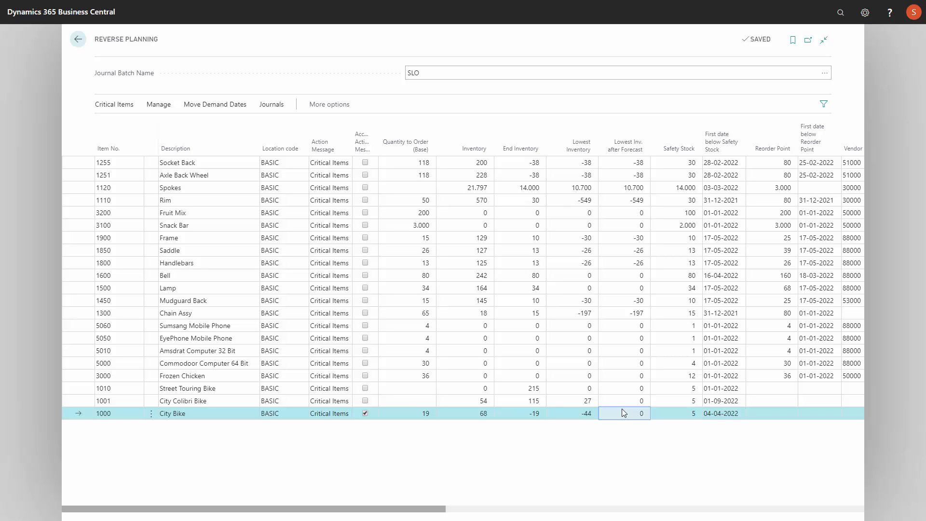
left_click(588, 414)
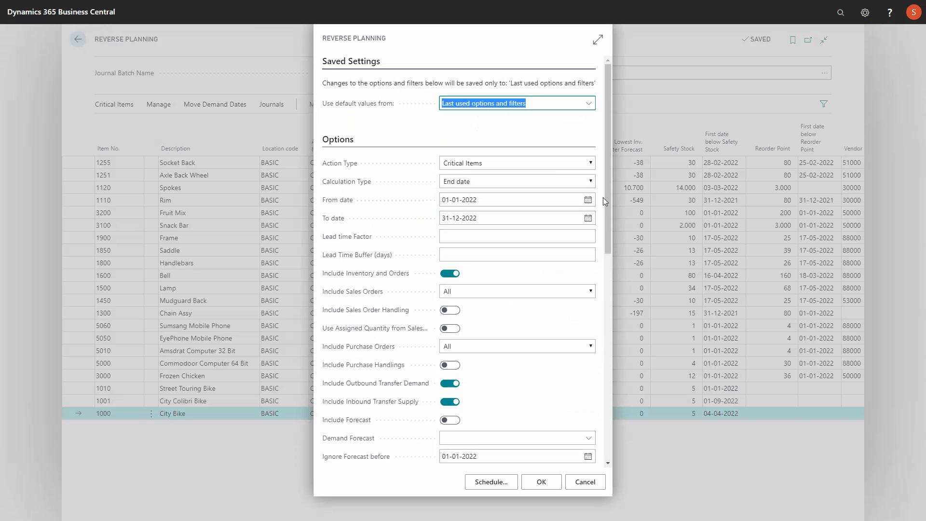
left_click(456, 421)
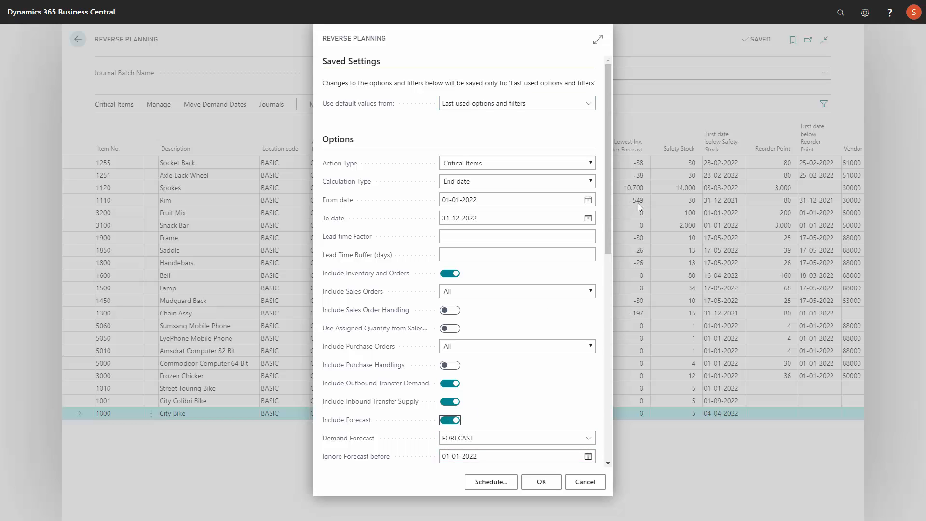
left_click_drag(609, 207, 615, 378)
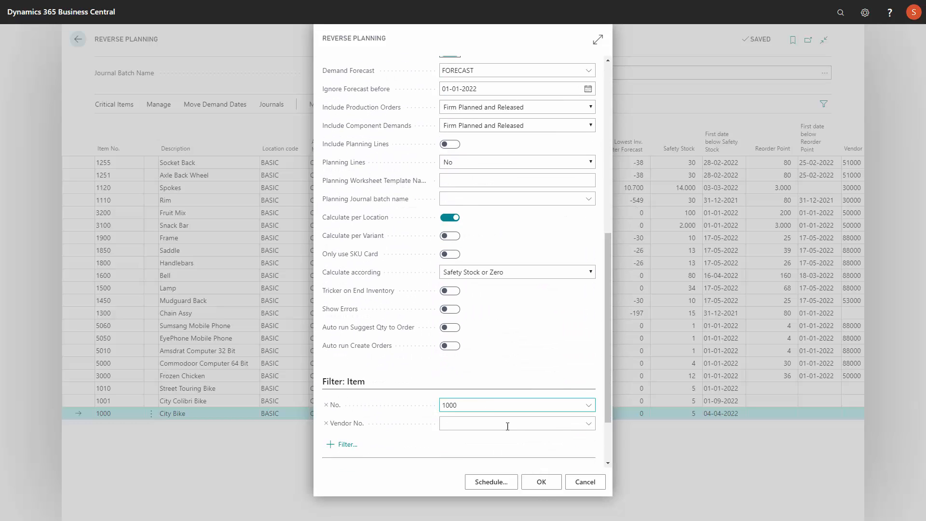
left_click(541, 482)
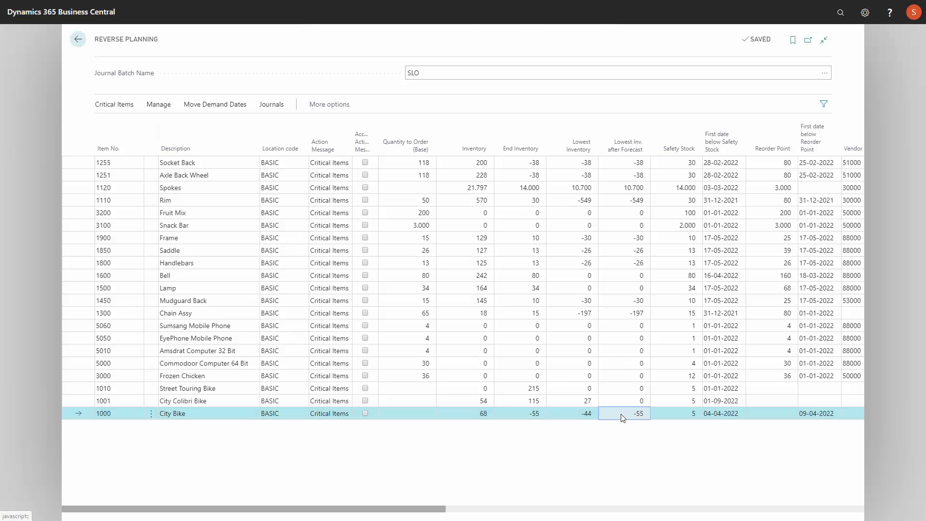
Compare City Bike's end inventory and lowest inventory with its lowest inventory after forecast.
left_click(636, 415)
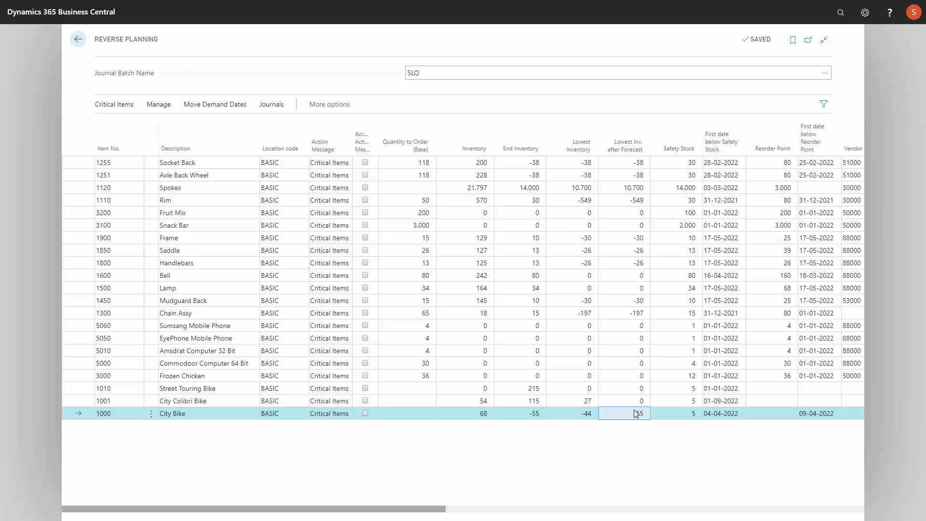
left_click(531, 413)
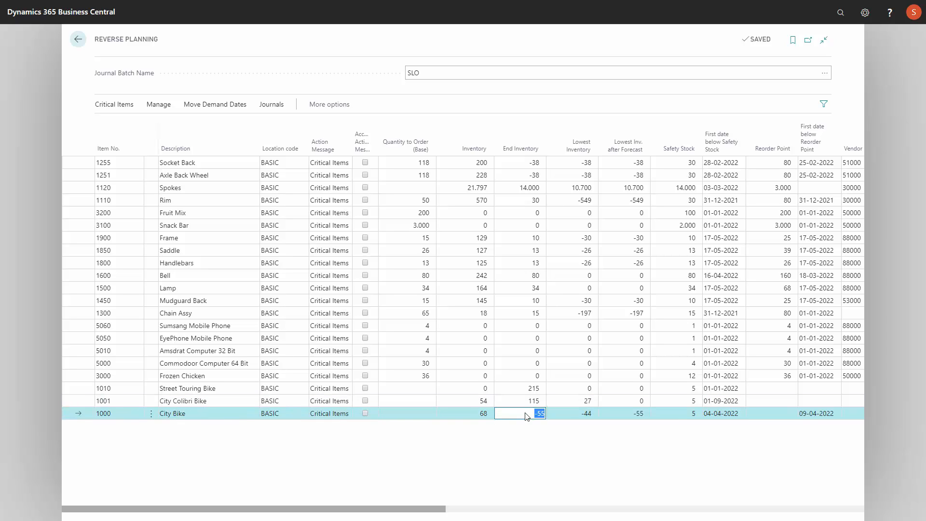
left_click(631, 413)
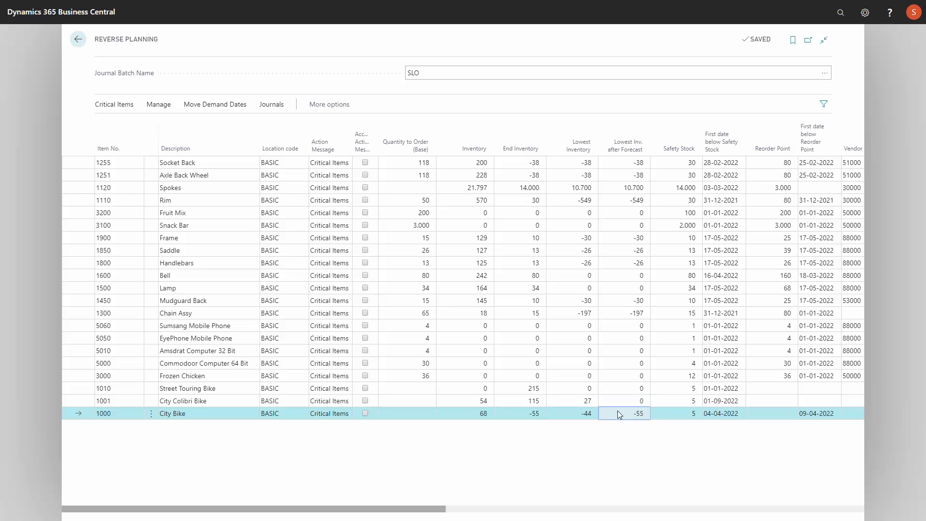
left_click(585, 414)
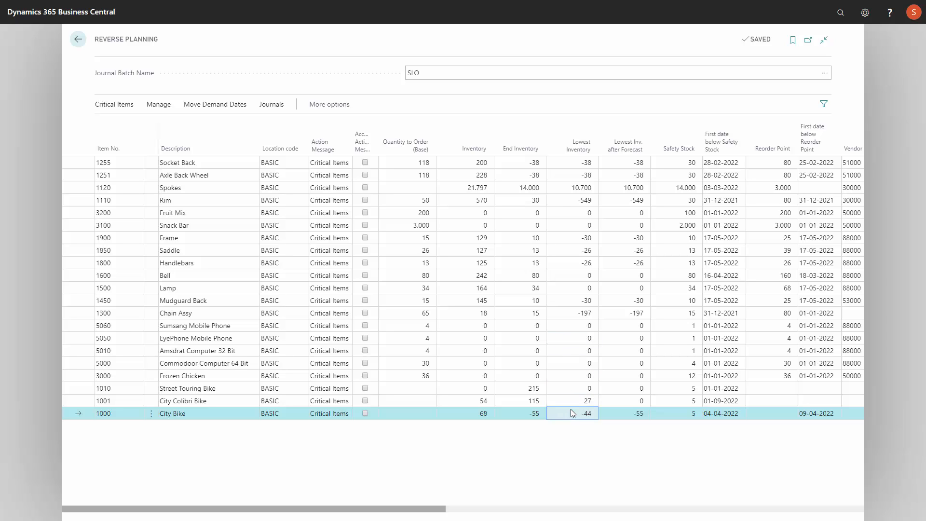
left_click(630, 414)
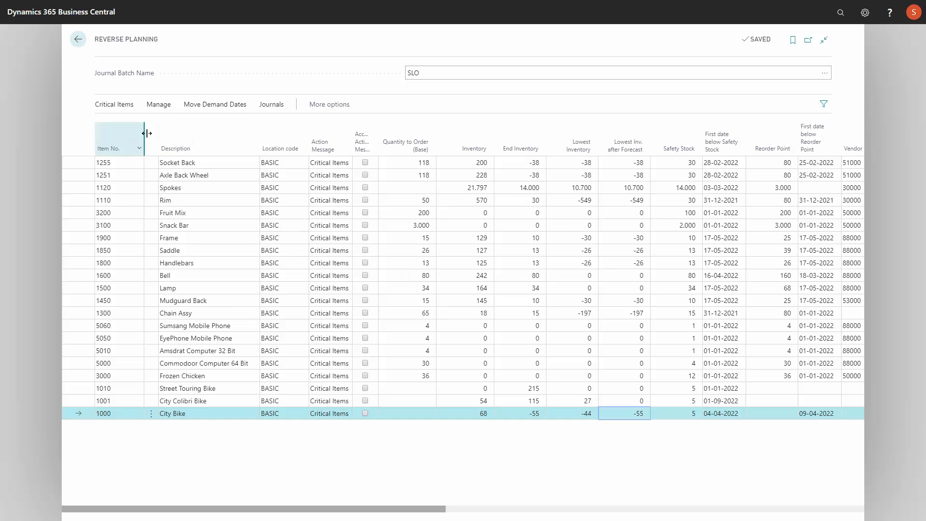
Show City Bike's Graphical Inventory Profile with the forecast included, compare stock with stock after forecast, and close it.
left_click(125, 105)
left_click(205, 127)
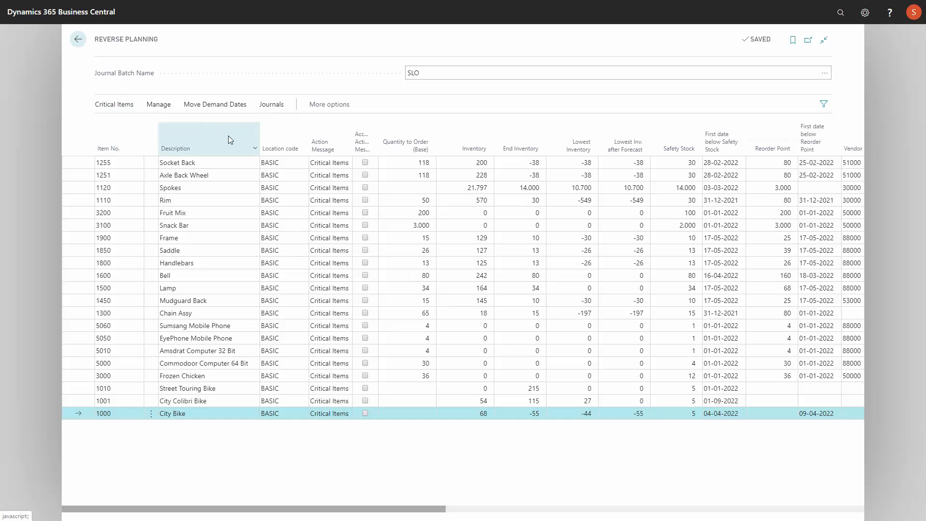
left_click(548, 485)
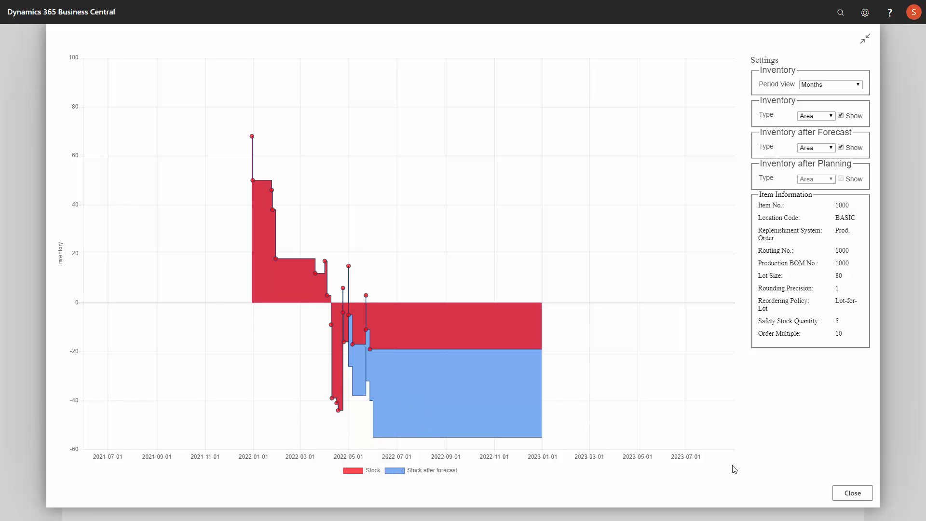
left_click(852, 493)
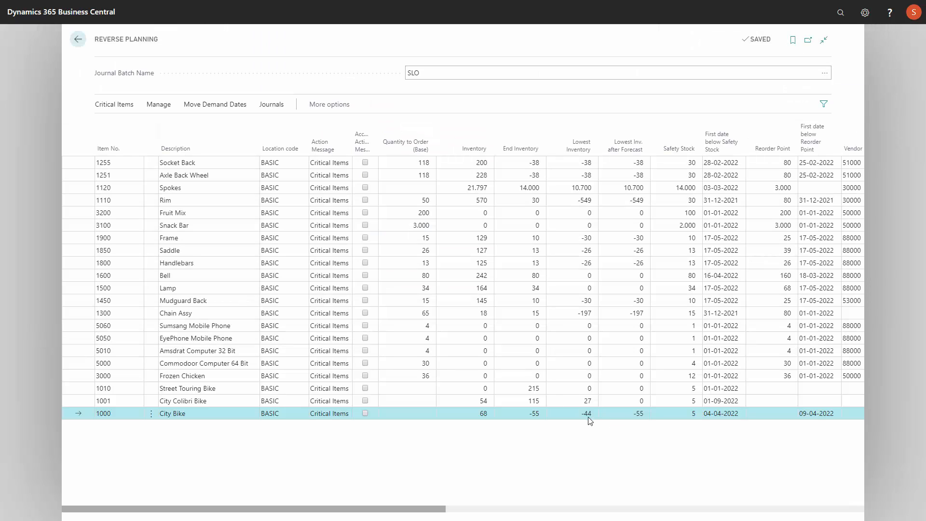
Examine City Bike's safety stock, its first date below safety stock and its first date below reorder point.
left_click(674, 418)
left_click_drag(390, 513, 476, 519)
scroll(477, 517, "right", 6)
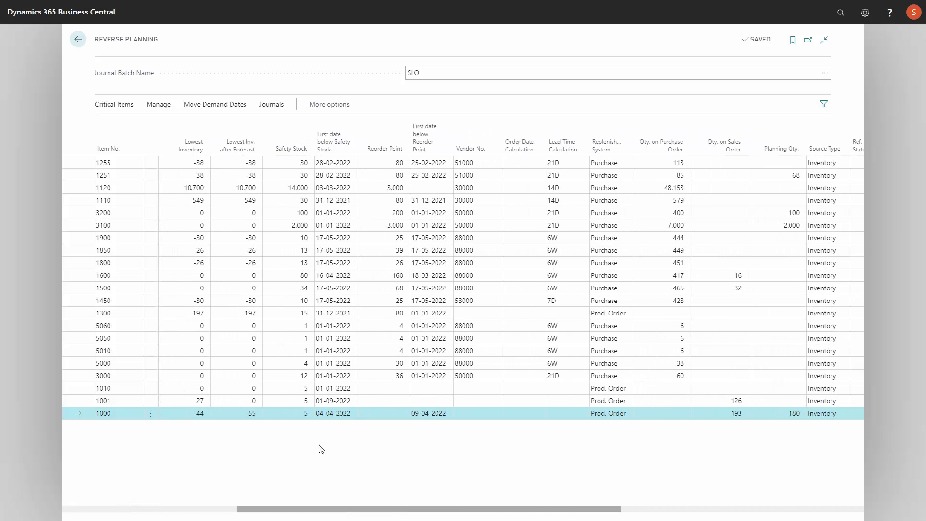
left_click(339, 418)
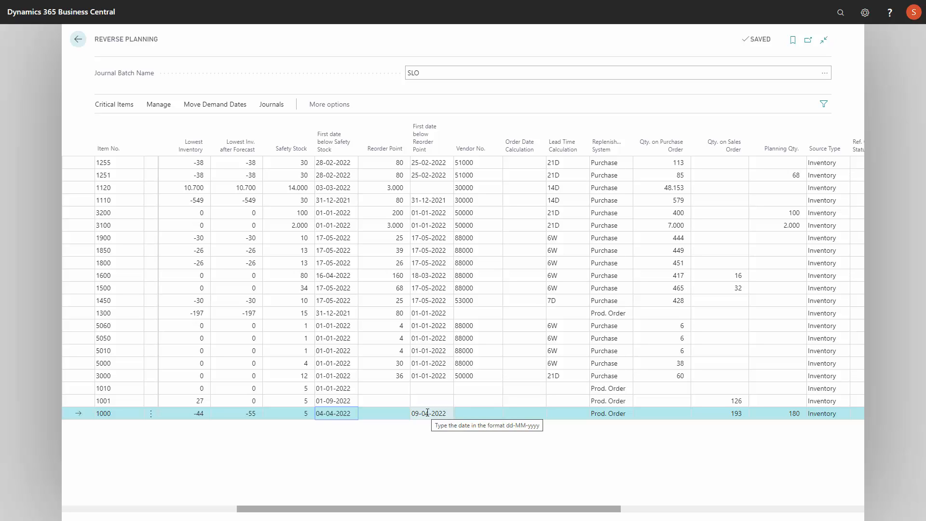
Show City Bike's Graphical Inventory Profile with Include Forecast off, inspect where stock falls below safety stock and reorder point, and close it.
left_click(124, 105)
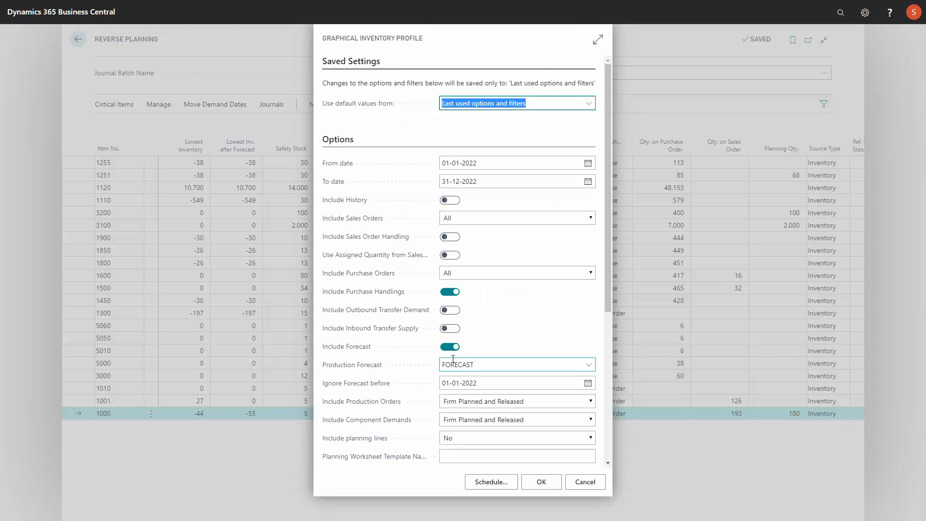
left_click(448, 347)
left_click(542, 483)
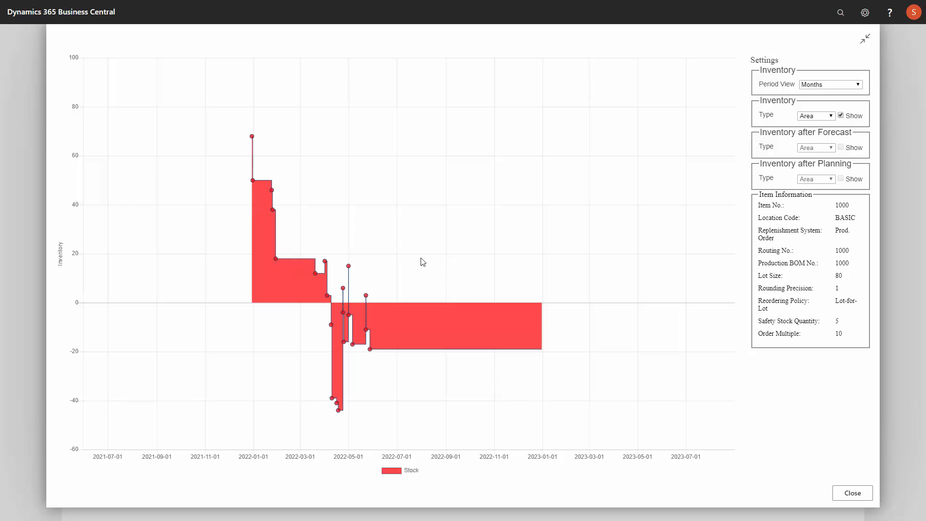
mouse_move(328, 299)
mouse_move(332, 326)
left_click(852, 493)
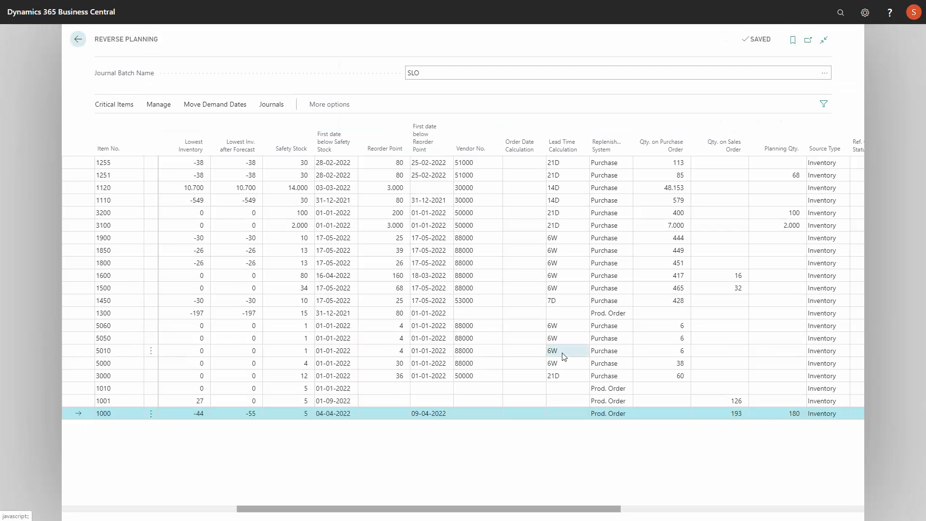
Examine the vendor number, lead time calculation, replenishment system and purchase order quantity on the journal lines, including items 1800 and 5010.
left_click(477, 413)
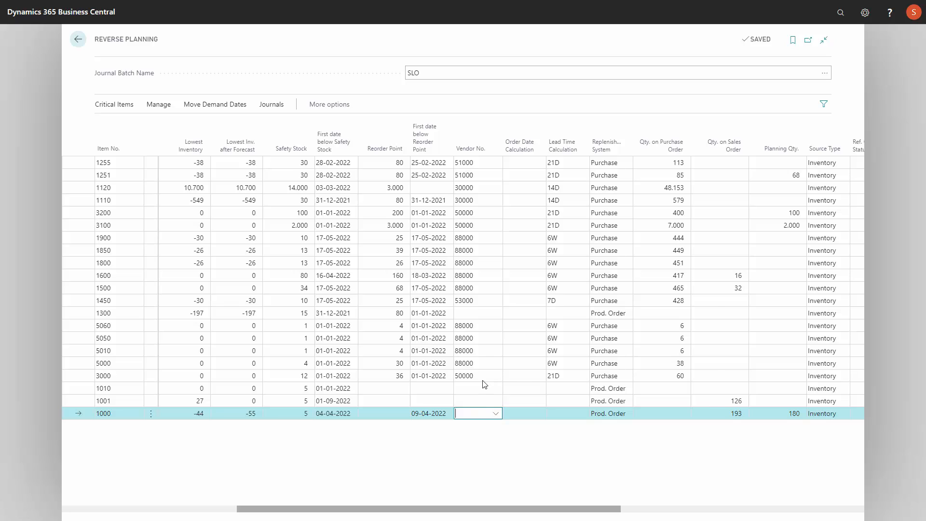
left_click(466, 267)
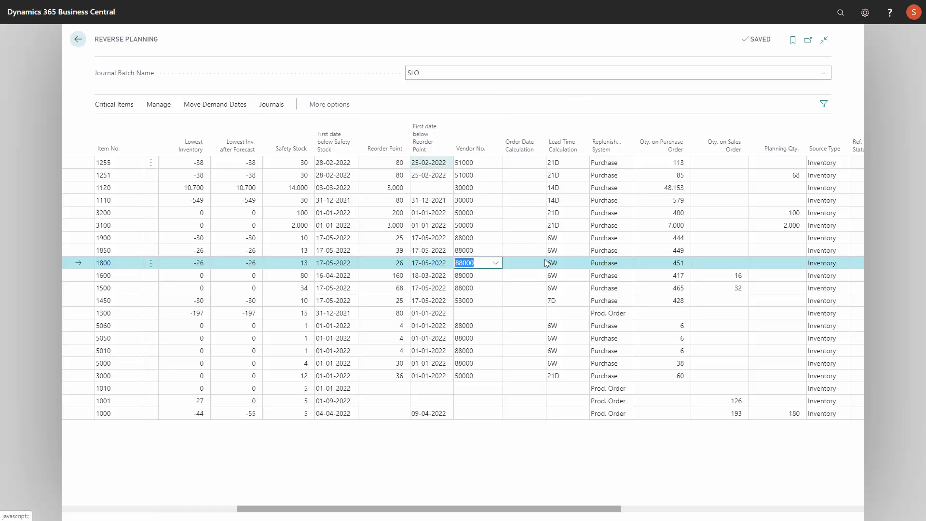
left_click(575, 352)
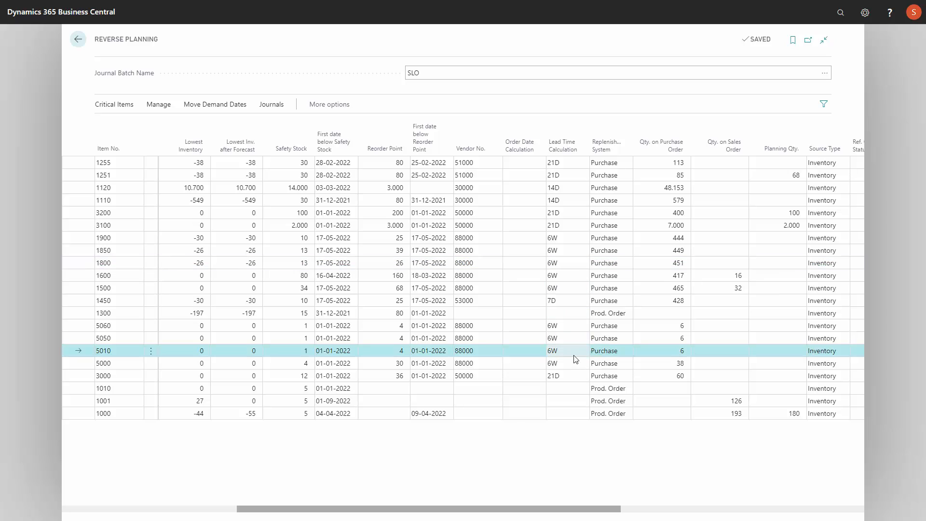
left_click(615, 352)
left_click(675, 351)
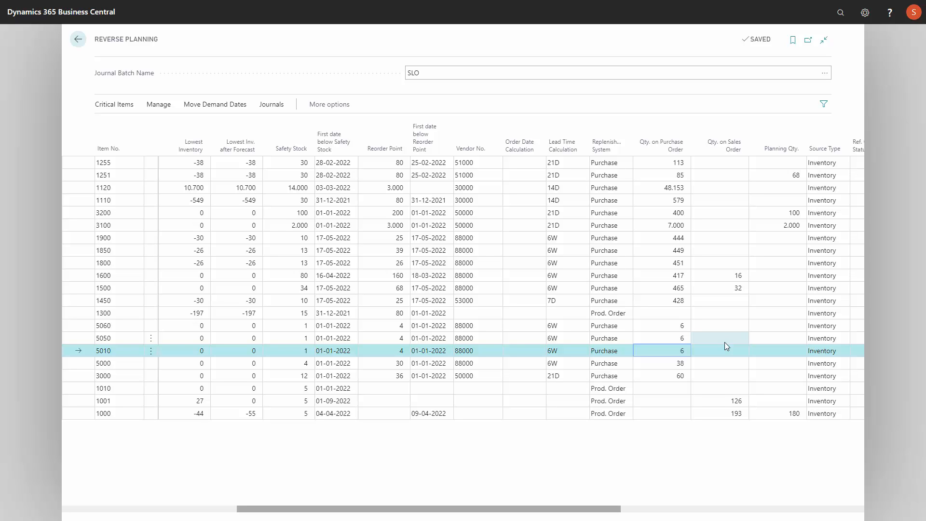
Open the Quantity to Order (Base) field on the Commodoor Computer 64 Bit line.
left_click_drag(586, 509, 335, 458)
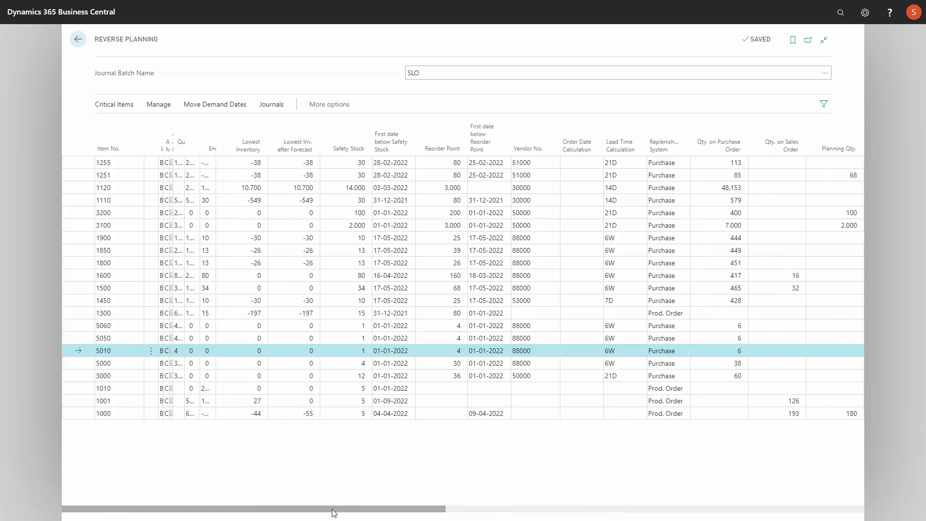
left_click(404, 366)
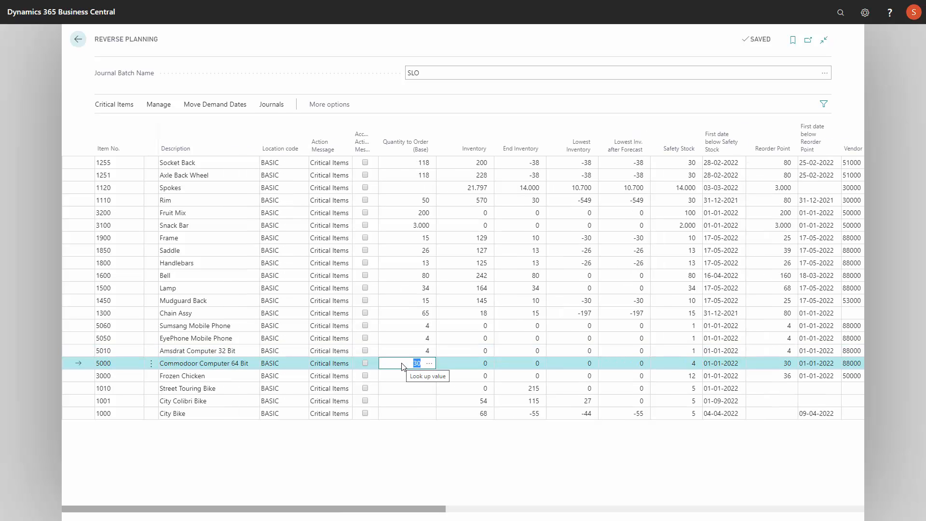